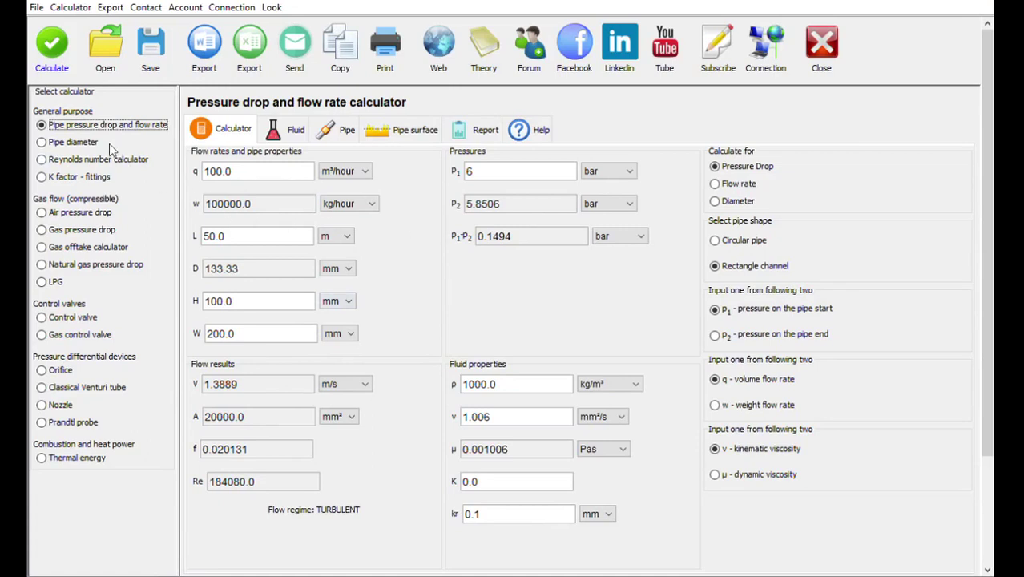
# - Set the natural gas calculator to solve for pressure drop with a standard flow of 200 Nm³/h
pyautogui.click(54, 269)
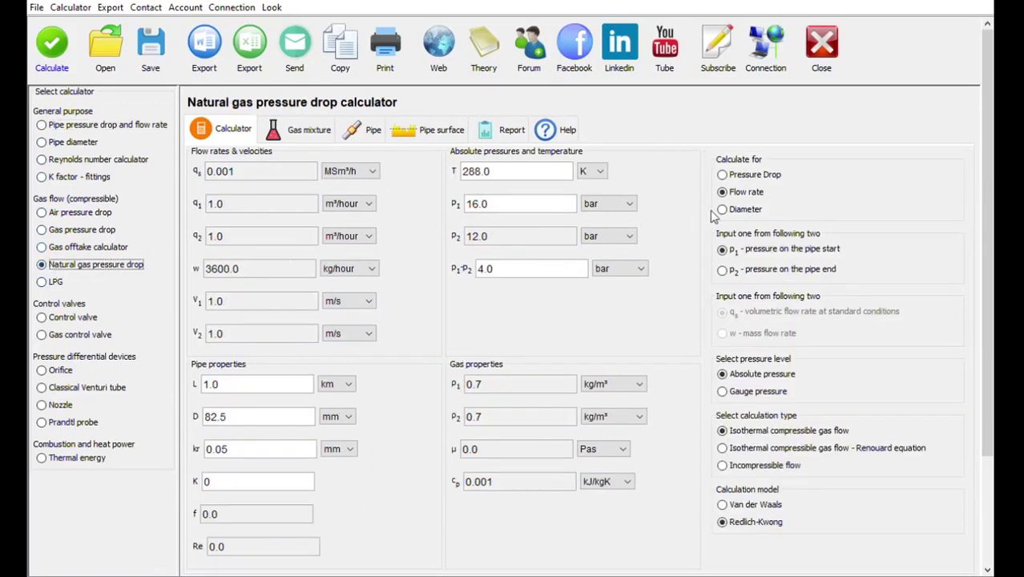
pyautogui.click(724, 176)
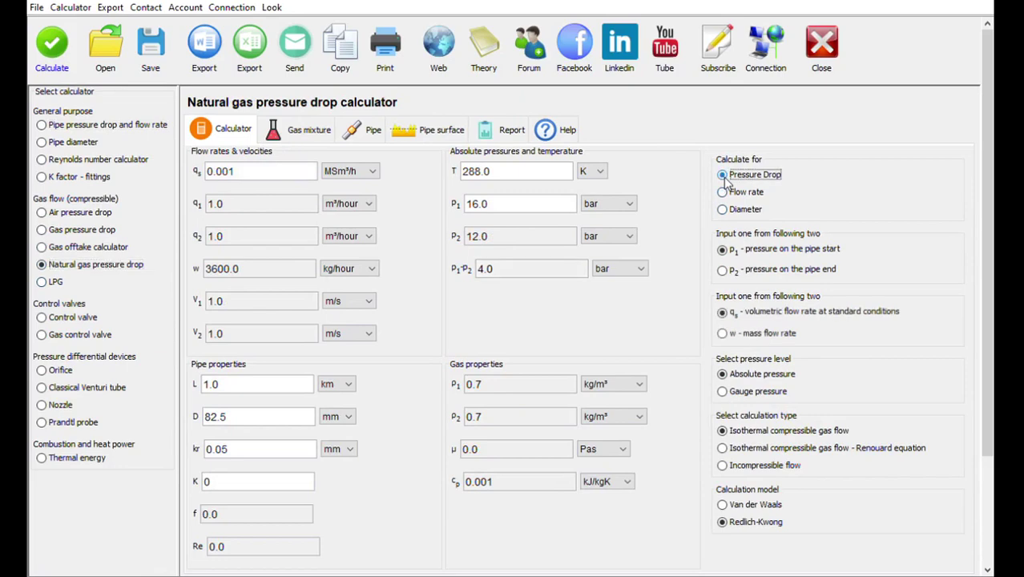
pyautogui.click(372, 171)
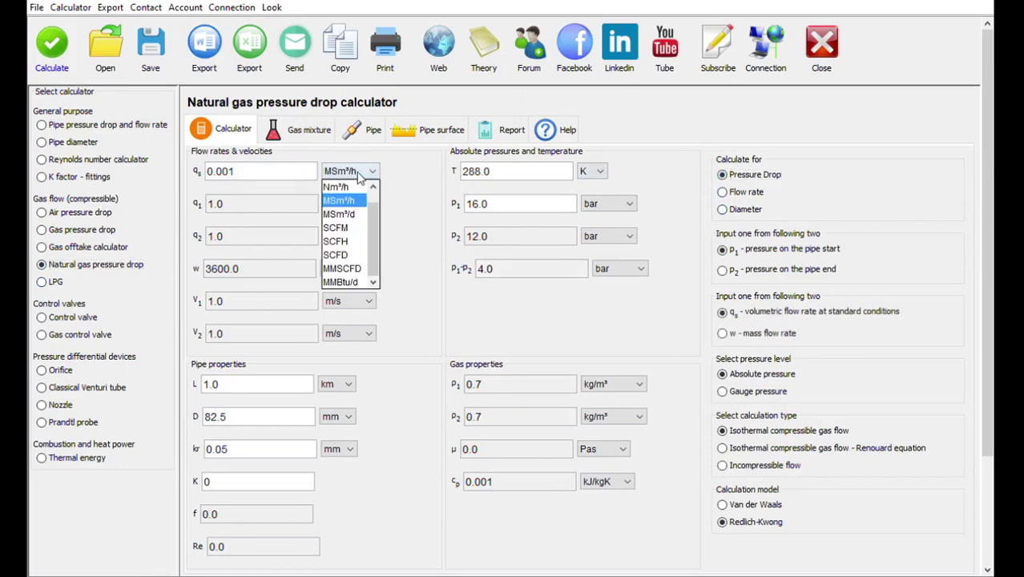
pyautogui.click(359, 193)
pyautogui.doubleClick(316, 177)
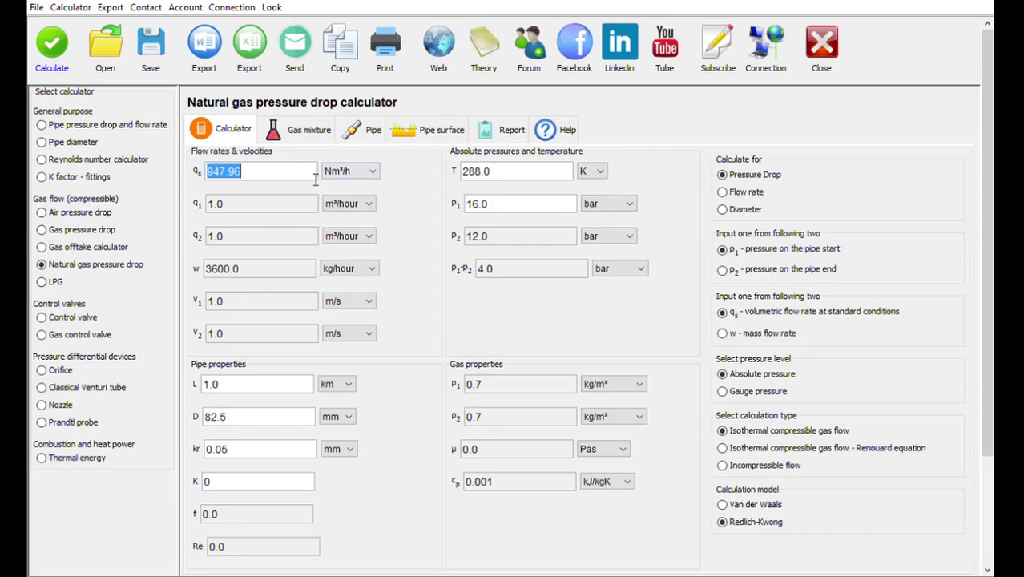
pyautogui.write('200')
# - Choose a 2" NPS50 wrought steel pipe from the size table, giving a 52.5 mm diameter
pyautogui.click(356, 137)
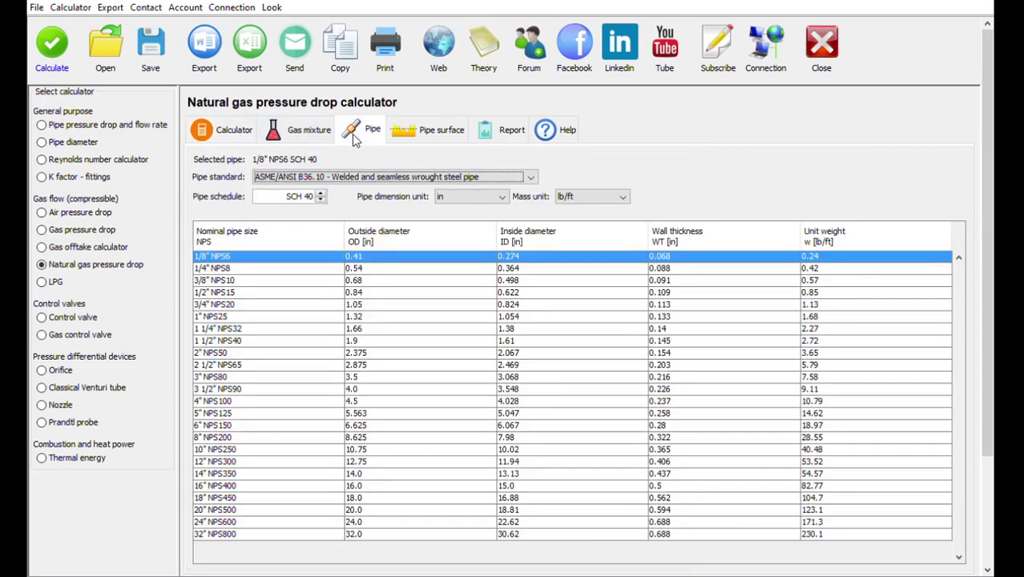
pyautogui.click(277, 184)
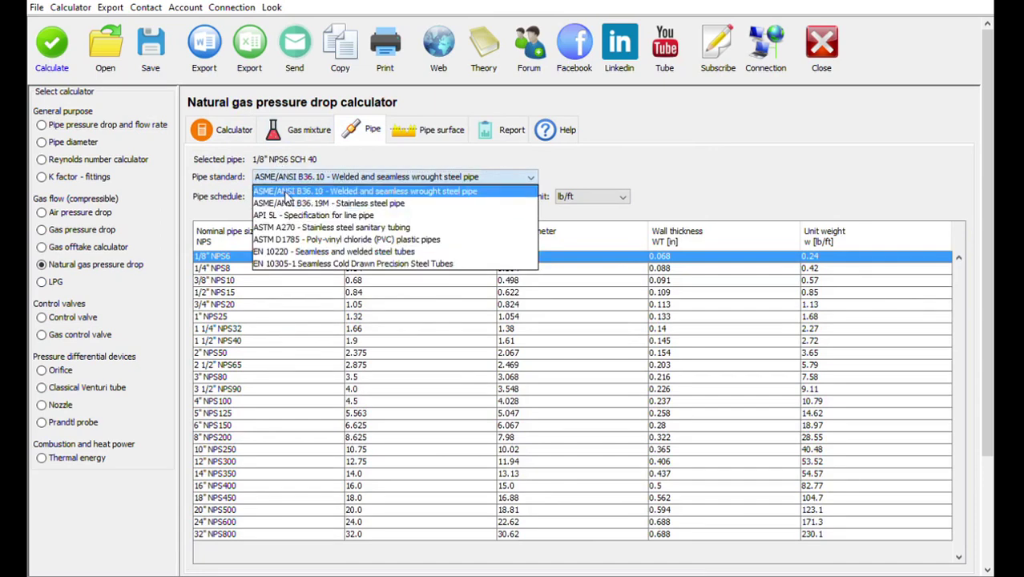
pyautogui.click(286, 192)
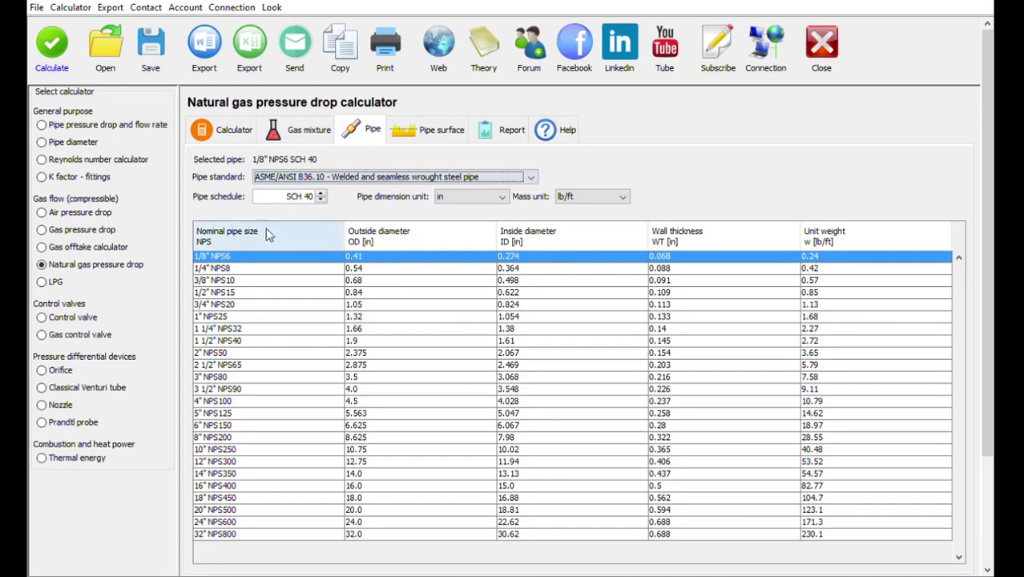
pyautogui.click(230, 353)
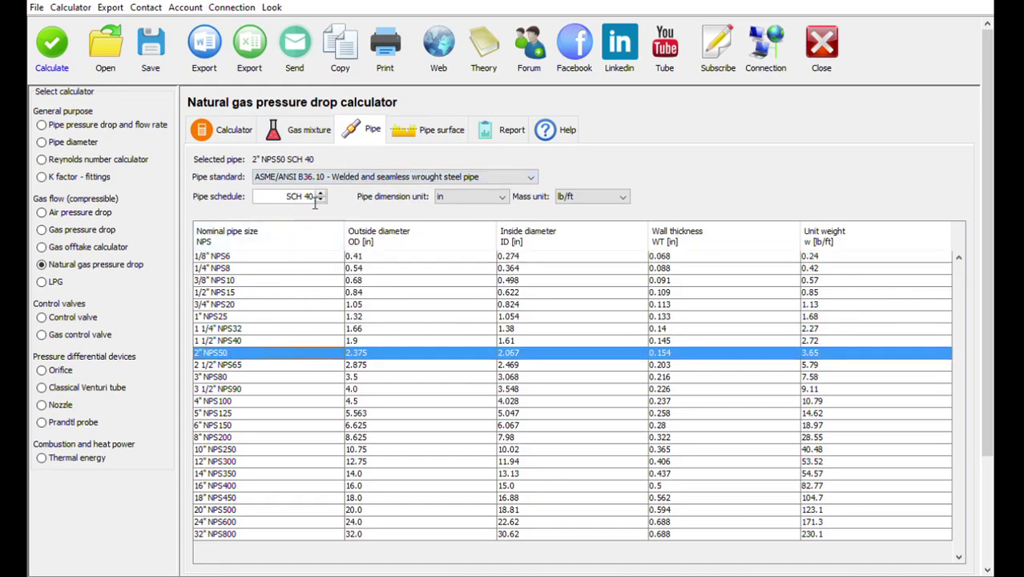
pyautogui.click(230, 132)
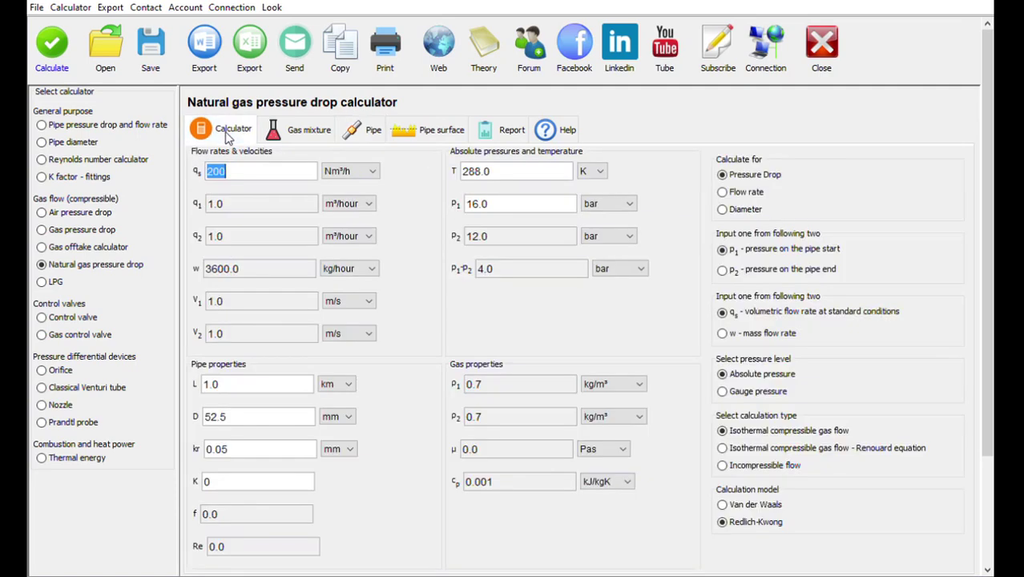
pyautogui.doubleClick(244, 419)
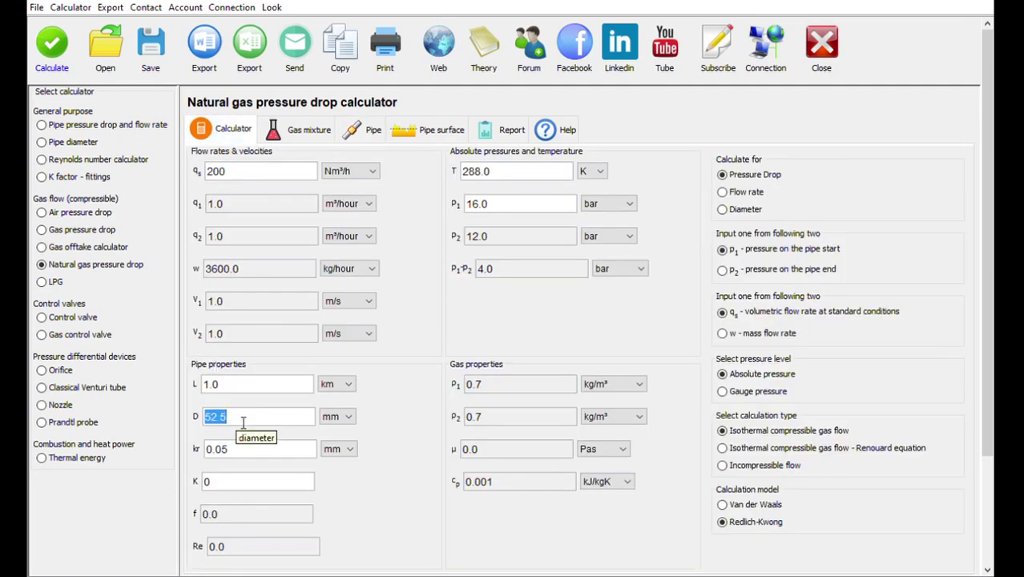
# - Set the pipe length to 200 m
pyautogui.click(331, 385)
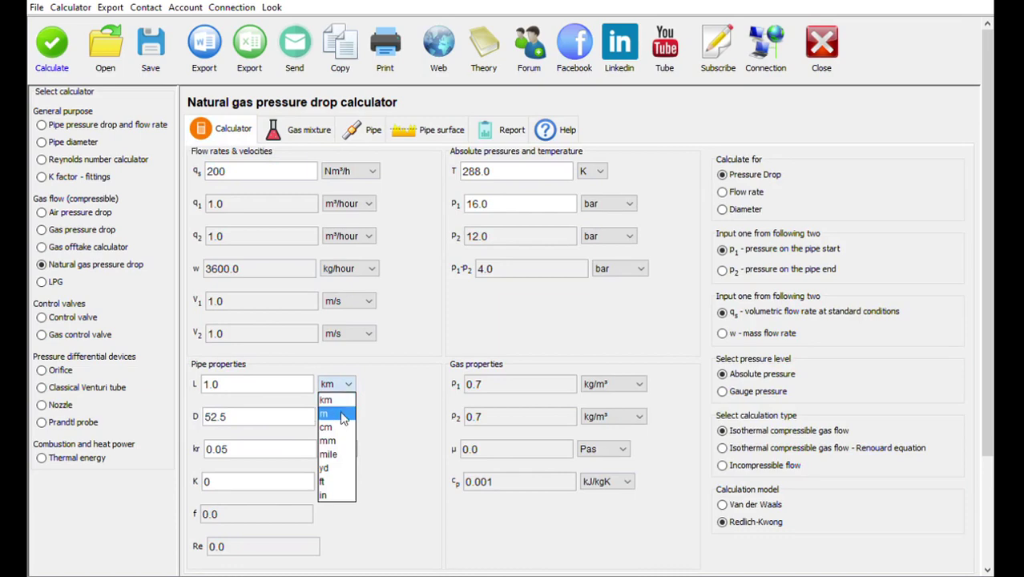
pyautogui.click(335, 413)
pyautogui.doubleClick(302, 391)
pyautogui.write('2')
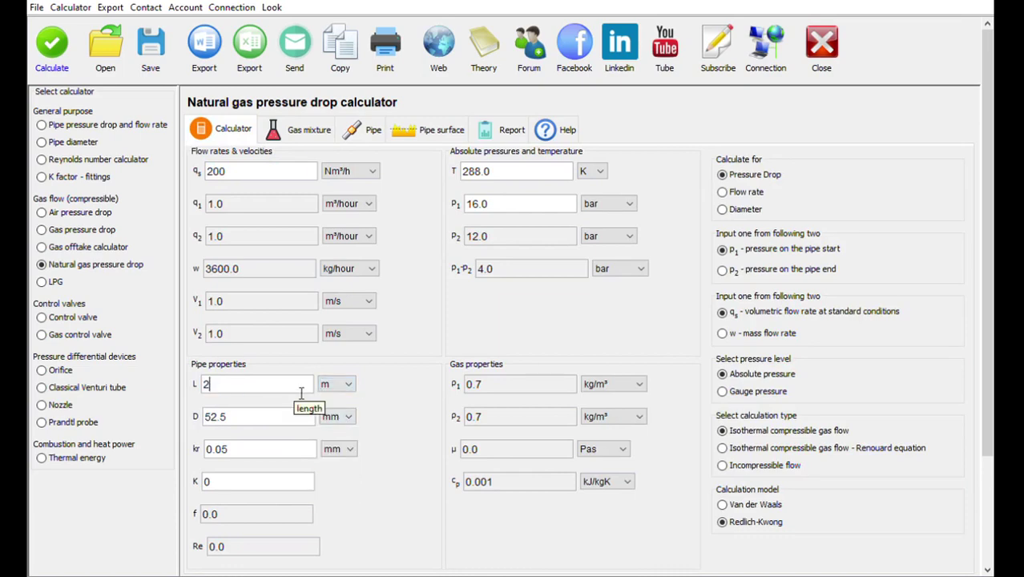
pyautogui.write('00')
# - Apply the 0.12 mm average roughness for gas pipelines after one year of use
pyautogui.click(411, 136)
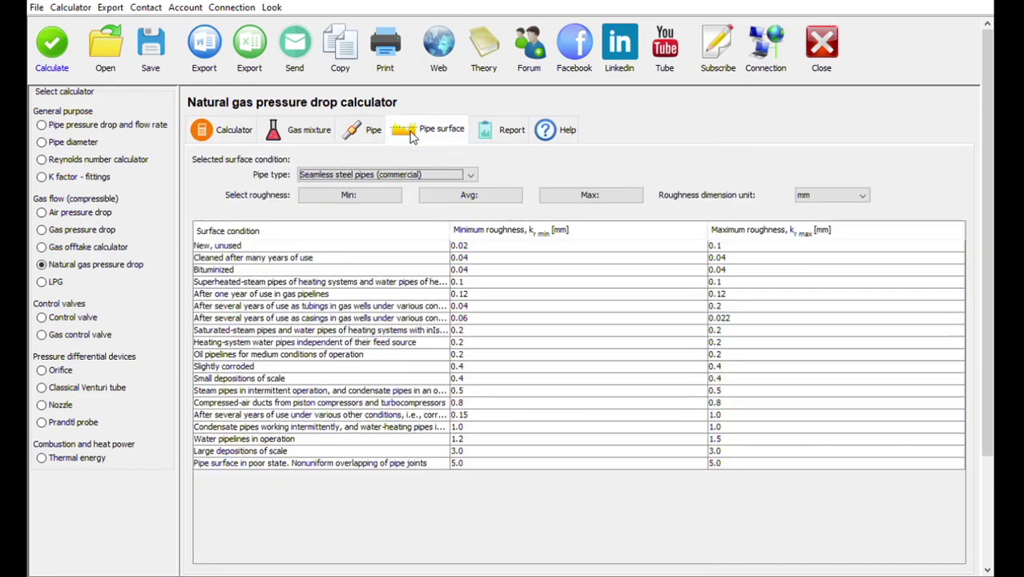
pyautogui.click(254, 296)
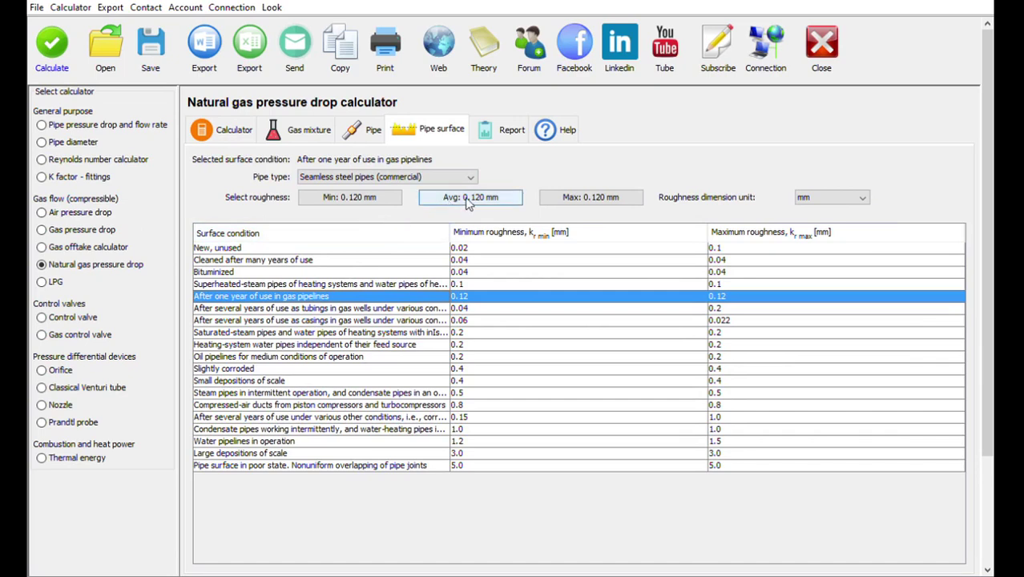
pyautogui.click(470, 200)
pyautogui.click(224, 140)
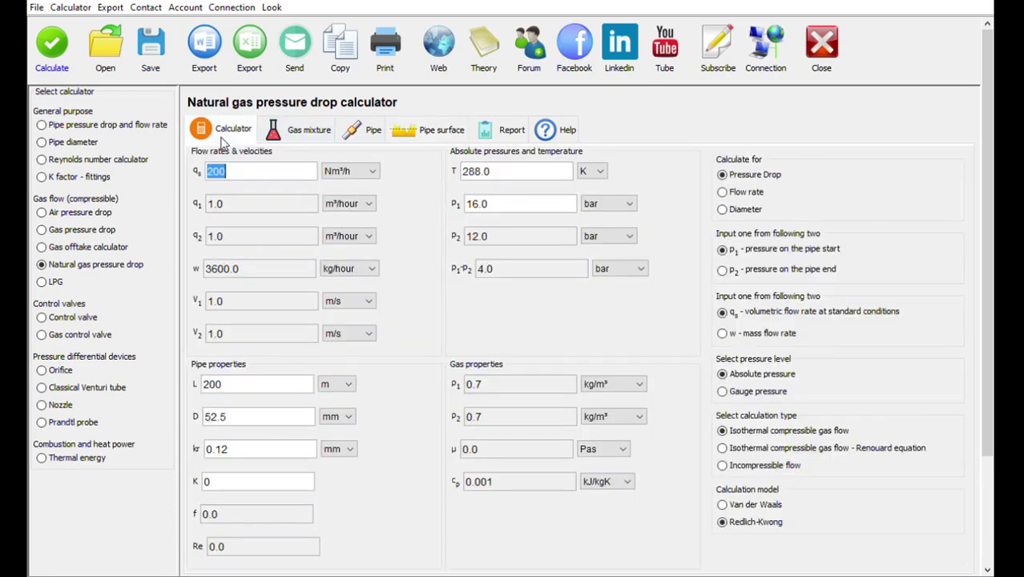
pyautogui.click(255, 453)
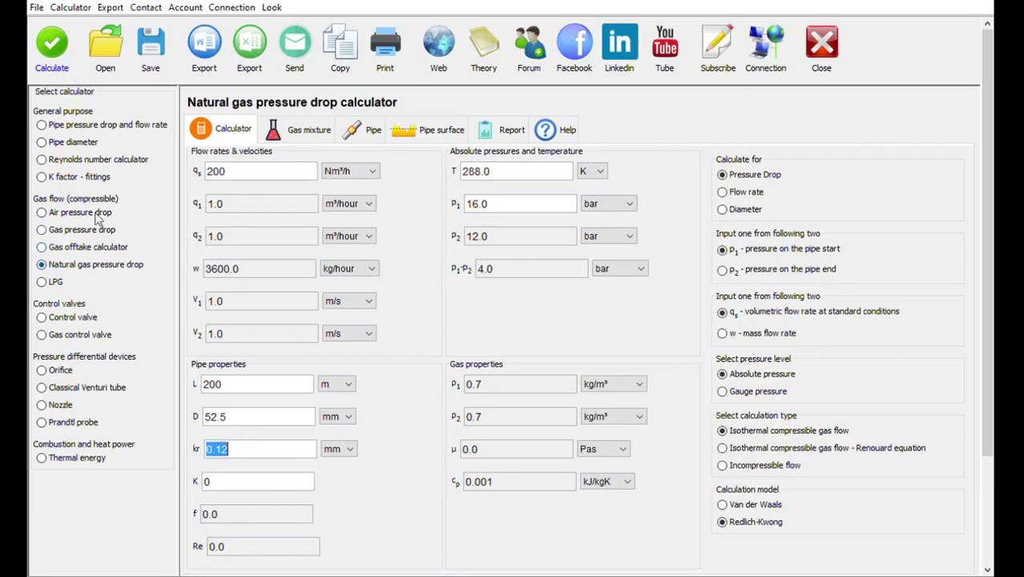
# - In the fittings K calculator, size a 90° elbow at 2" NPS50 with R/D 1.5
pyautogui.click(85, 179)
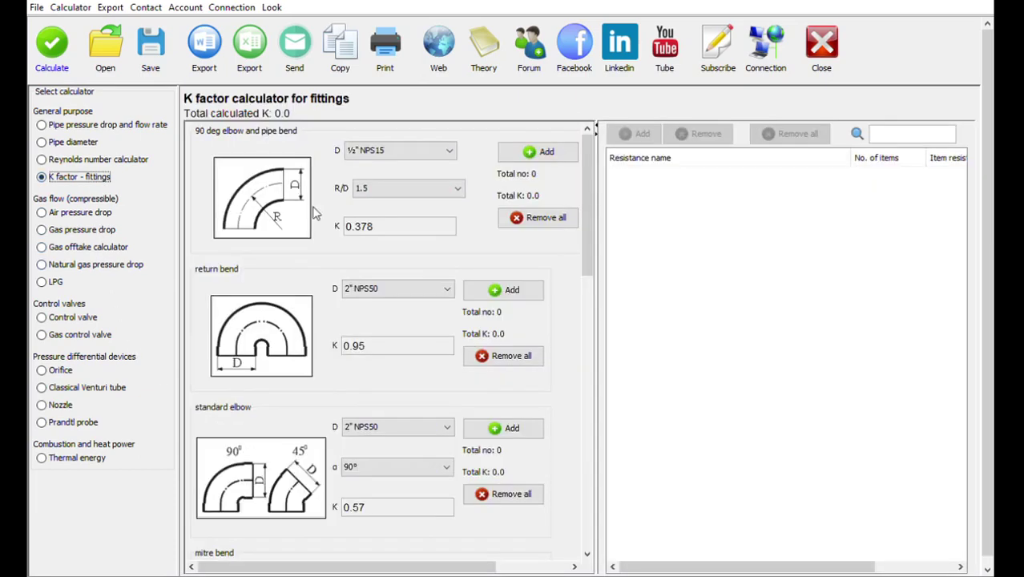
pyautogui.click(414, 152)
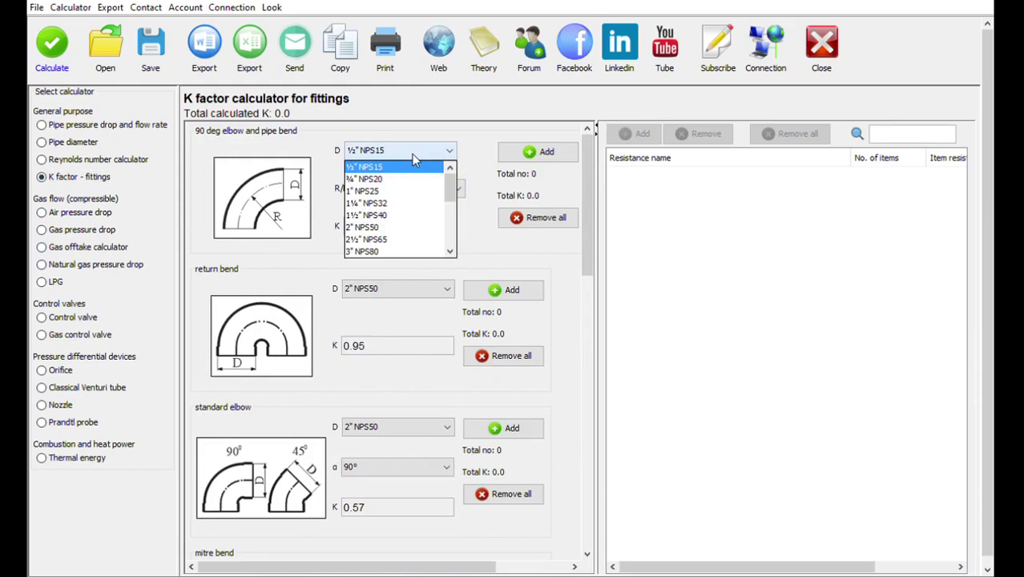
pyautogui.click(395, 228)
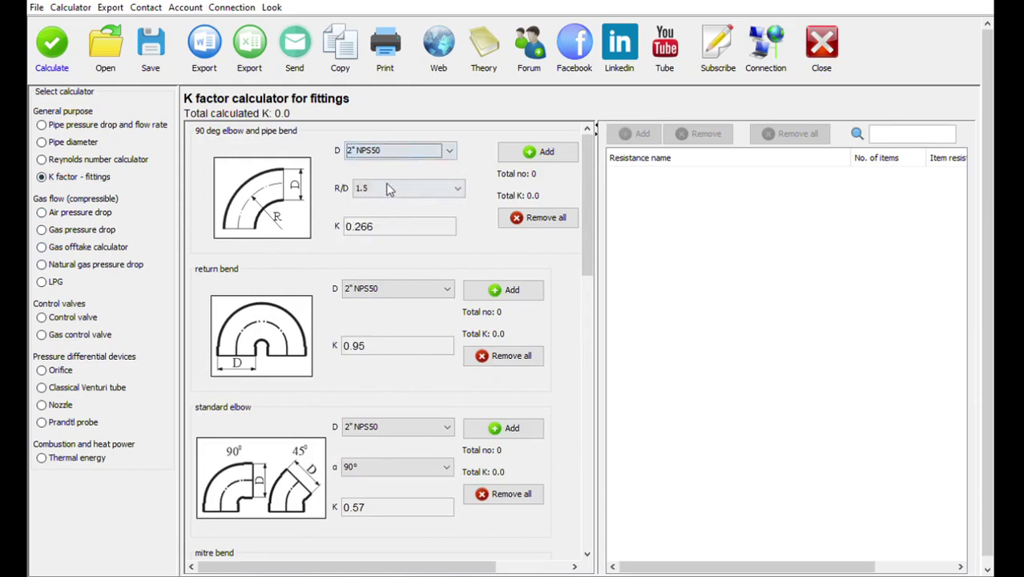
pyautogui.click(392, 189)
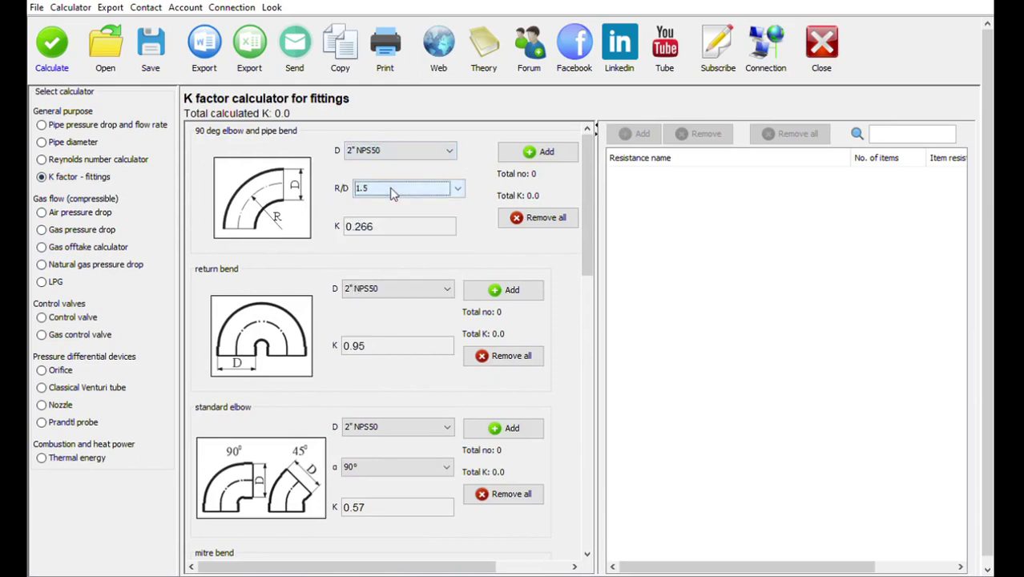
# - Add the elbows to the fittings list until the total K reaches 1.33
pyautogui.click(538, 153)
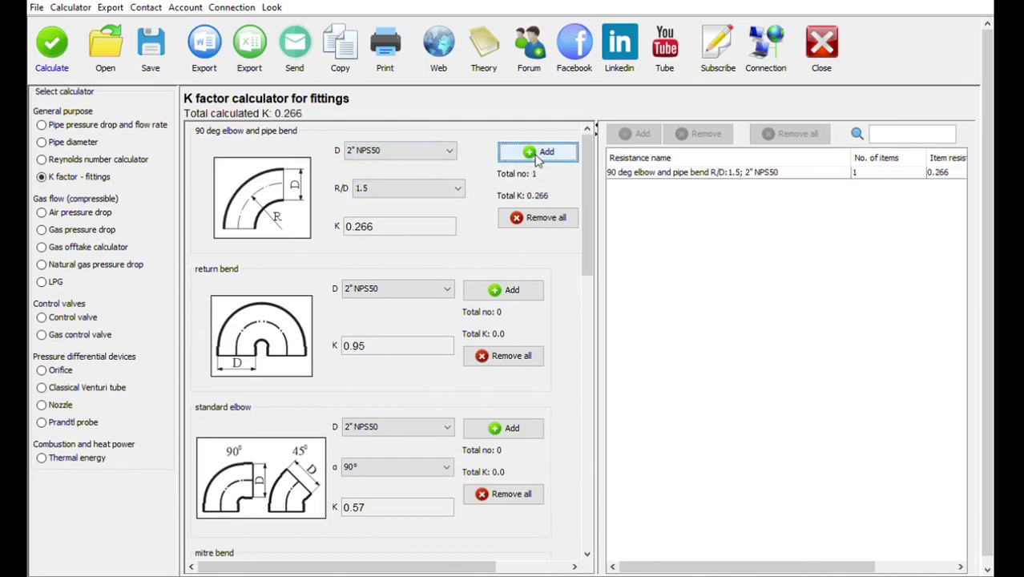
pyautogui.click(538, 154)
pyautogui.click(538, 154)
pyautogui.click(537, 154)
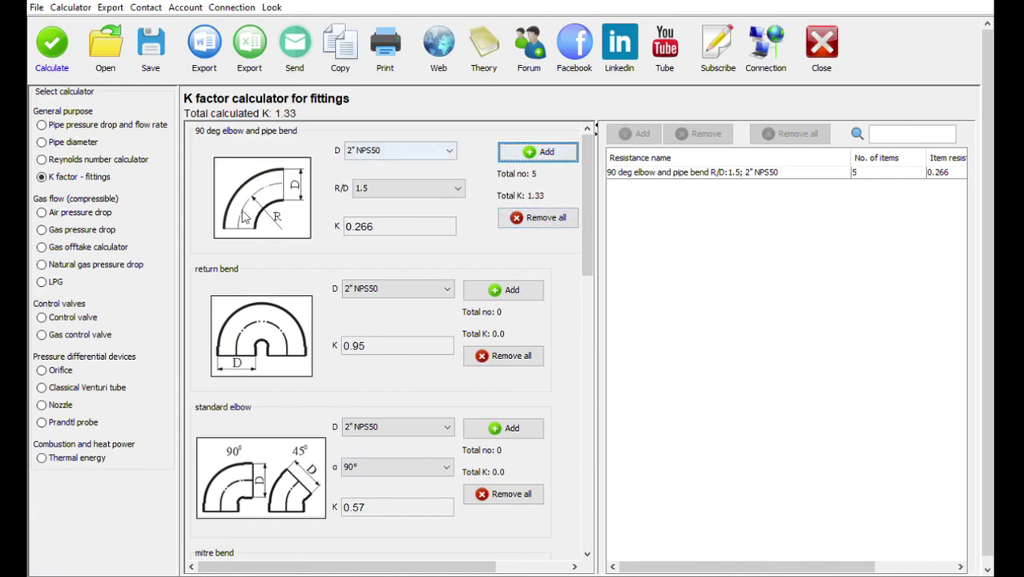
# - Back in the natural gas calculator with K 1.33, set the gas temperature to 5 °C
pyautogui.click(121, 267)
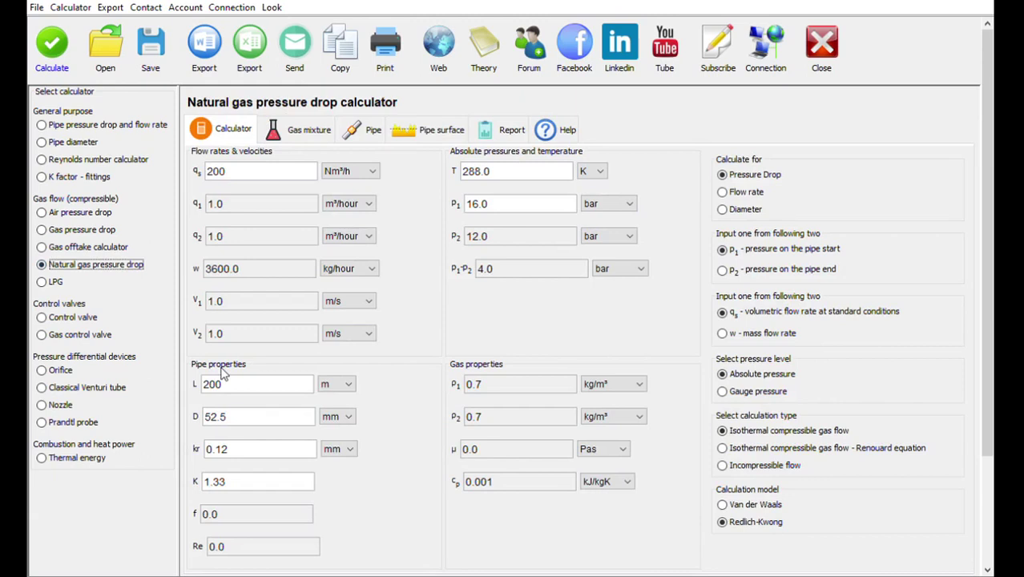
pyautogui.doubleClick(261, 490)
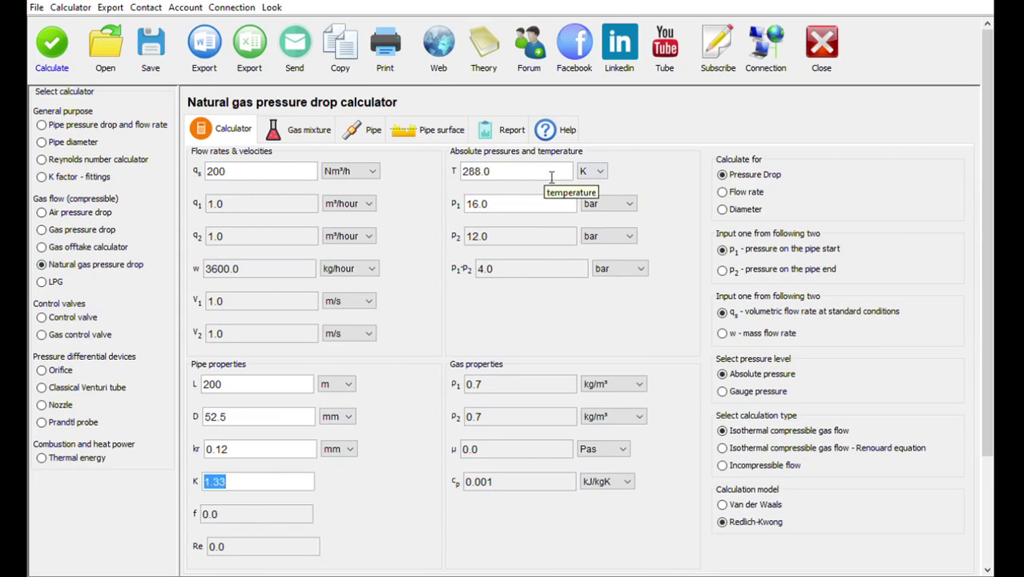
pyautogui.click(593, 170)
pyautogui.click(588, 199)
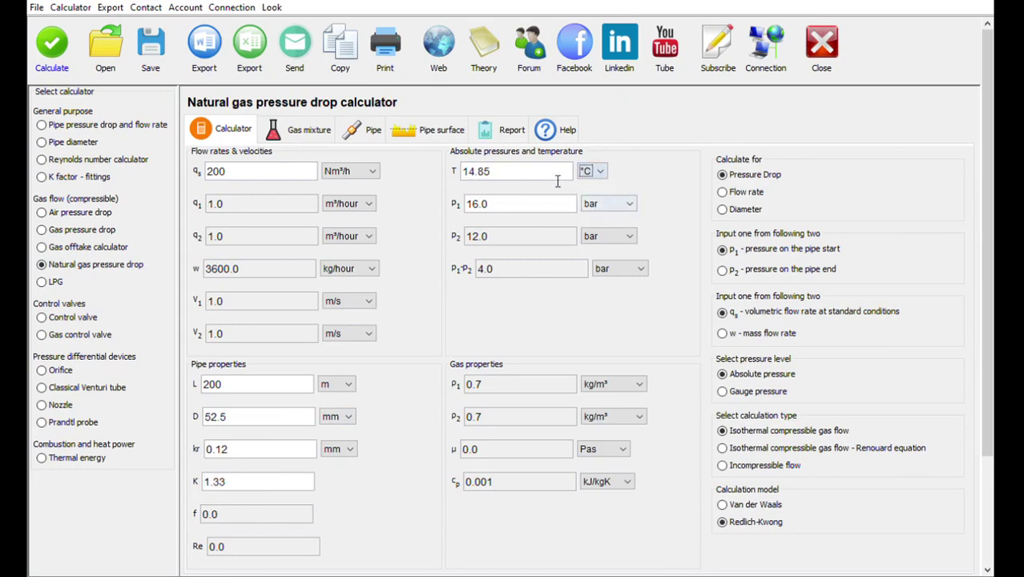
pyautogui.write('5')
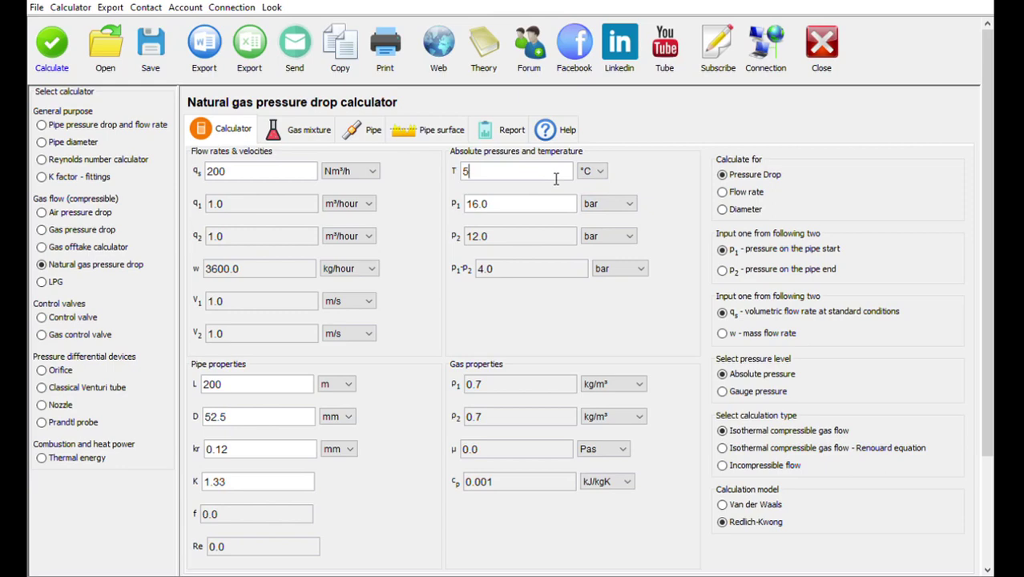
# - Set methane to 94.5%, ethane to 2.5%, propane to 1% and butane to 1%
pyautogui.click(315, 138)
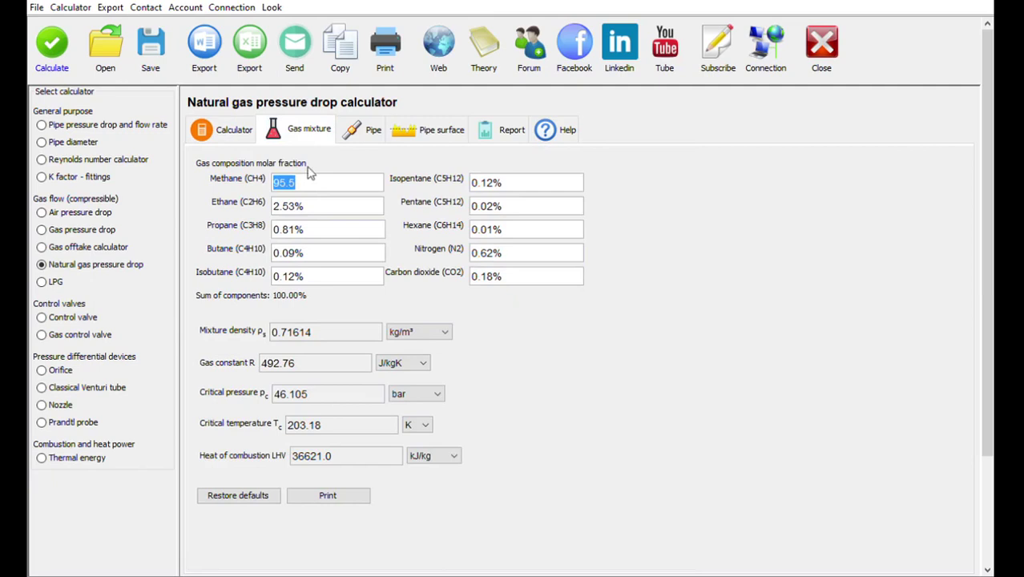
pyautogui.click(318, 190)
pyautogui.moveTo(320, 193); pyautogui.dragTo(273, 183)
pyautogui.write('94')
pyautogui.write('.5')
pyautogui.press('Tab')
pyautogui.write('2.5')
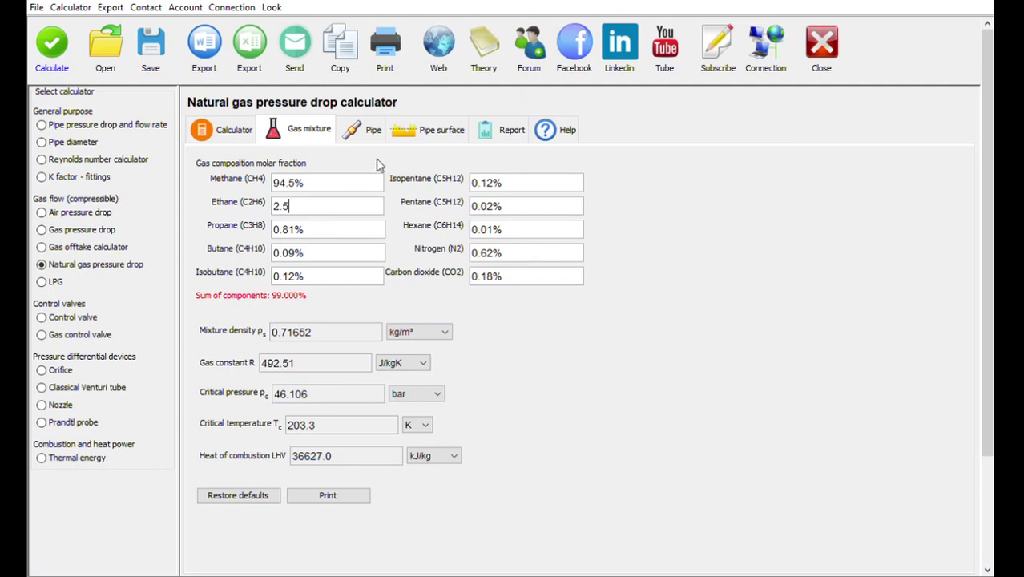
pyautogui.click(312, 232)
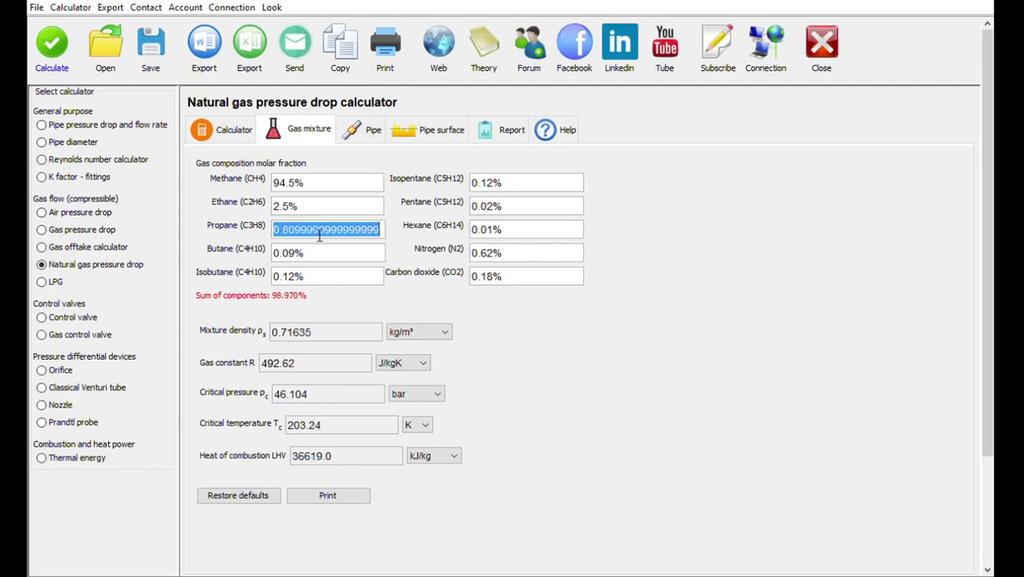
pyautogui.write('1')
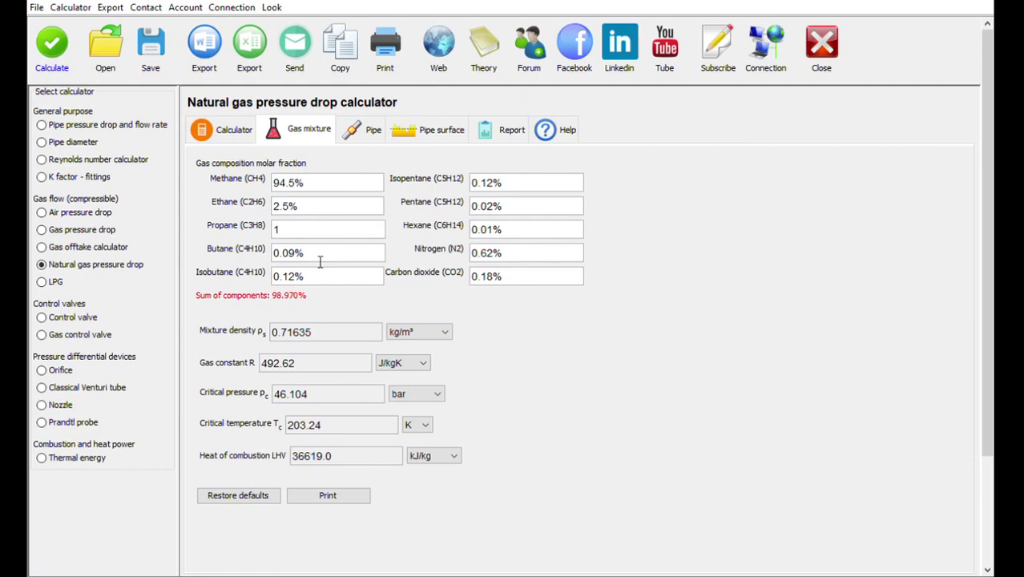
pyautogui.click(330, 255)
pyautogui.write('1')
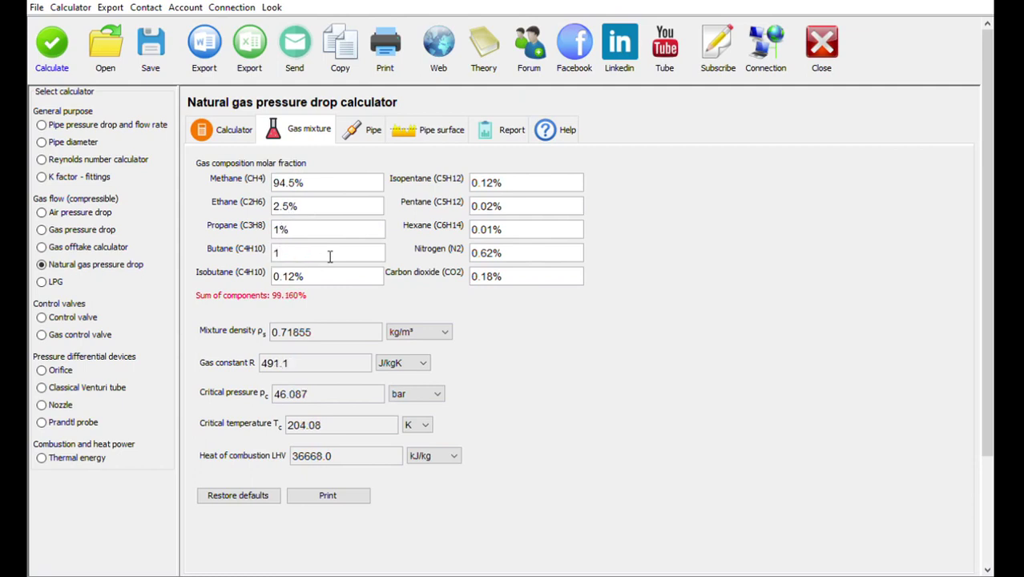
# - Enter the nitrogen and CO2 fractions, with nitrogen at 0.5%
pyautogui.click(513, 259)
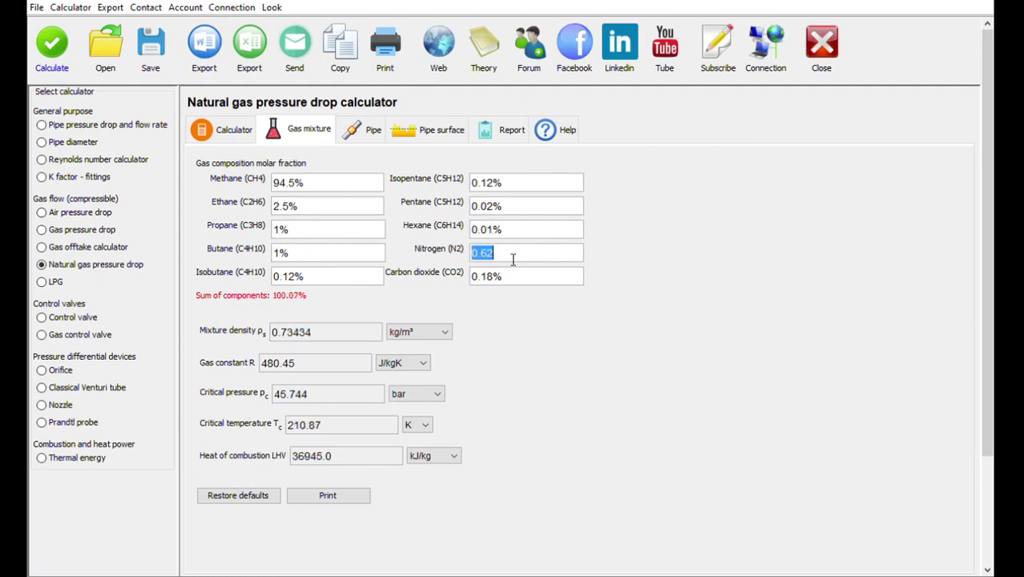
pyautogui.write('0.5')
pyautogui.click(550, 287)
pyautogui.write('0')
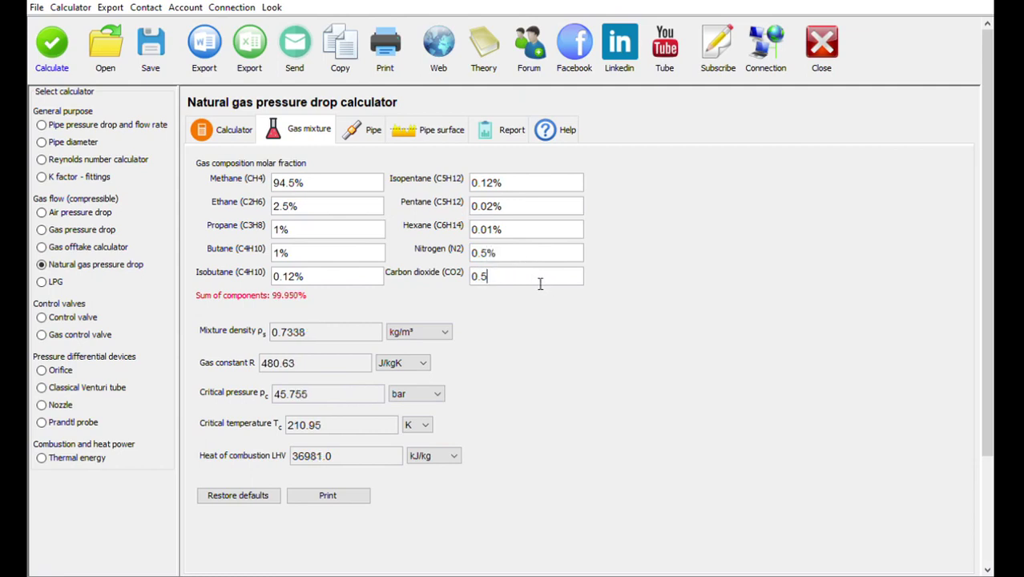
pyautogui.click(525, 265)
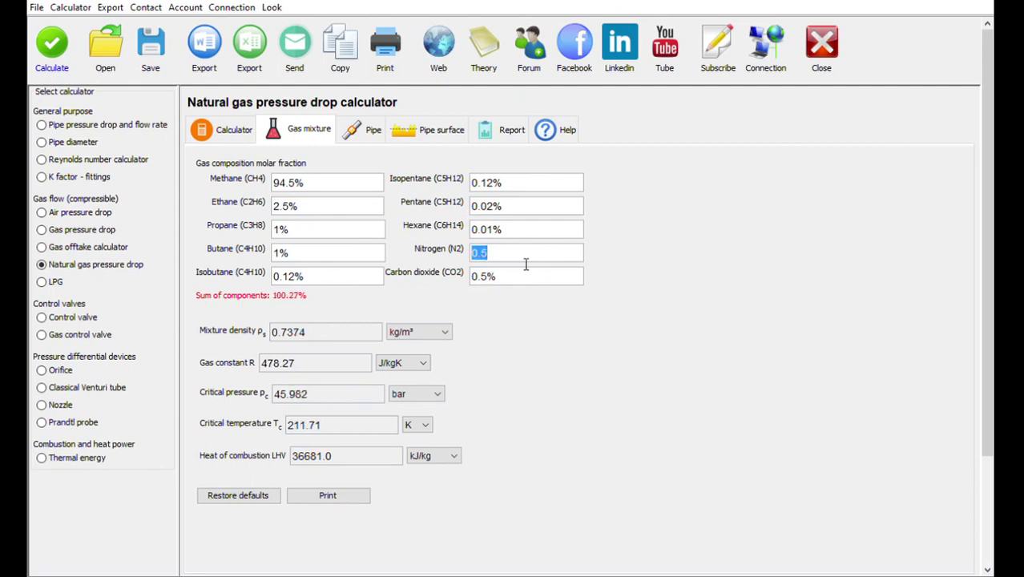
# - Zero isobutane, hexane, isopentane and the other remaining components so the mixture totals 100%
pyautogui.click(382, 277)
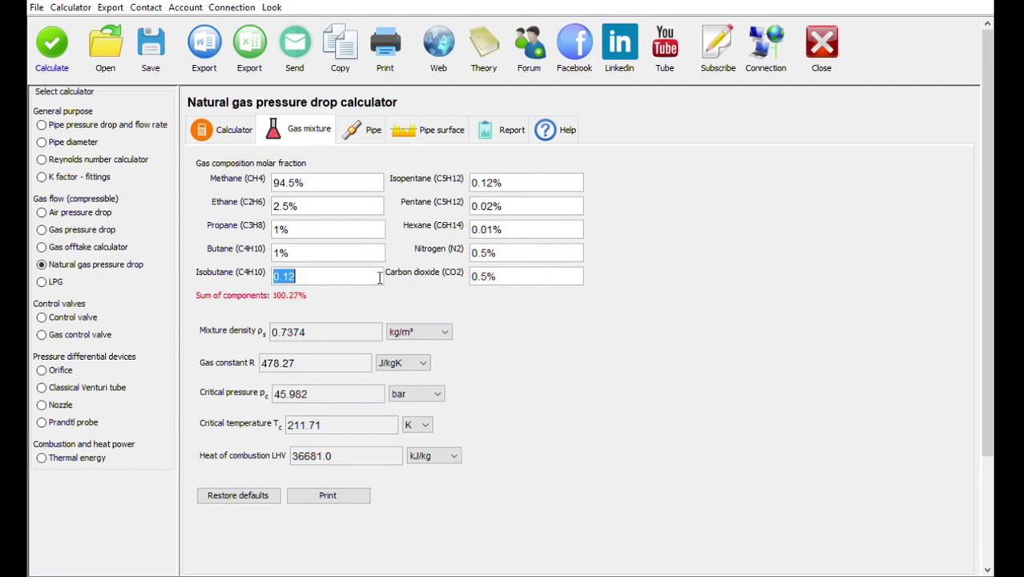
pyautogui.write('0')
pyautogui.click(518, 236)
pyautogui.write('0')
pyautogui.click(525, 214)
pyautogui.write('0')
pyautogui.click(531, 189)
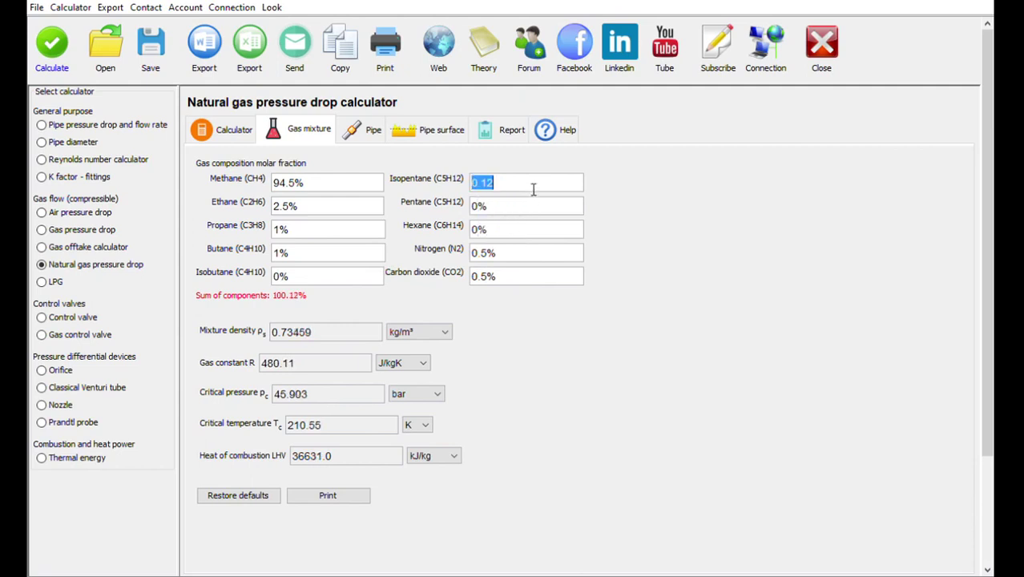
pyautogui.write('0')
pyautogui.click(529, 205)
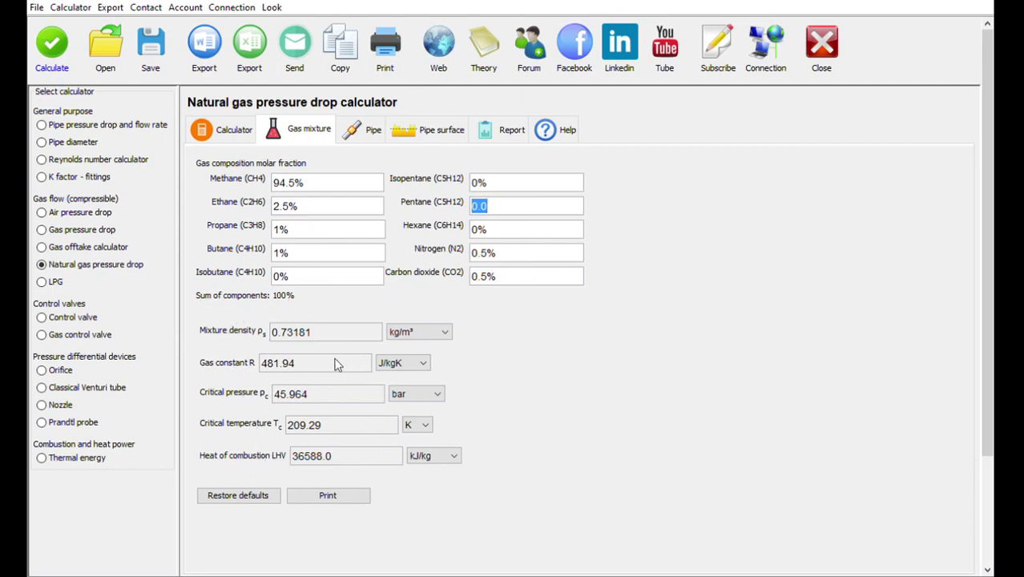
pyautogui.click(237, 135)
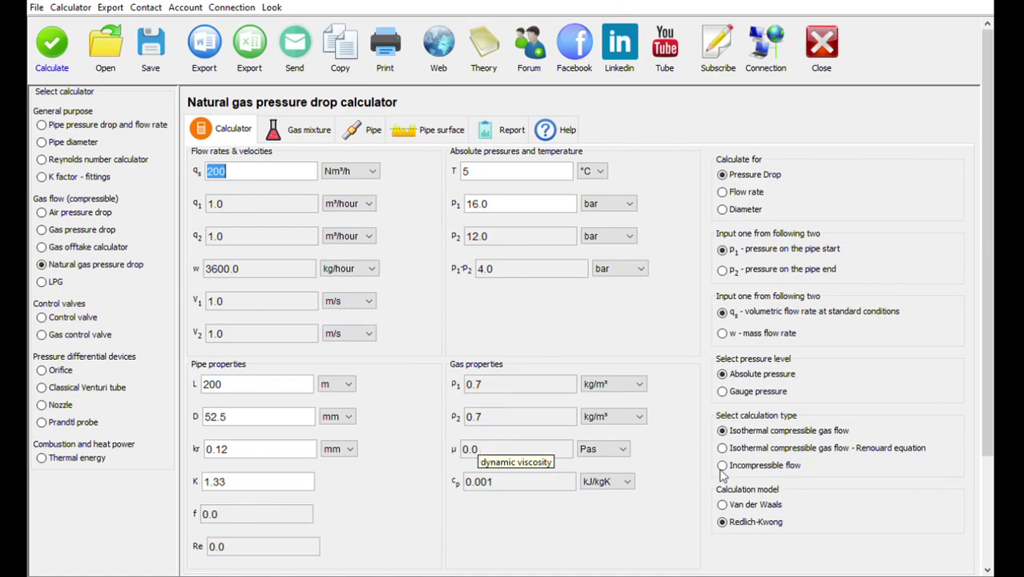
# - Switch to gauge pressures and set the pipe-start pressure P1 to 2 bar
pyautogui.click(733, 392)
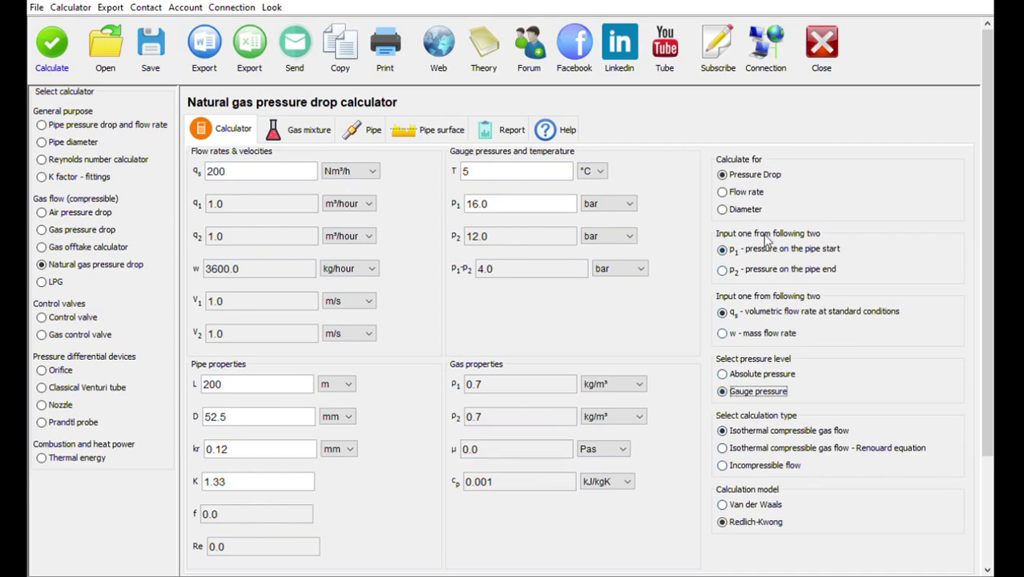
pyautogui.click(730, 252)
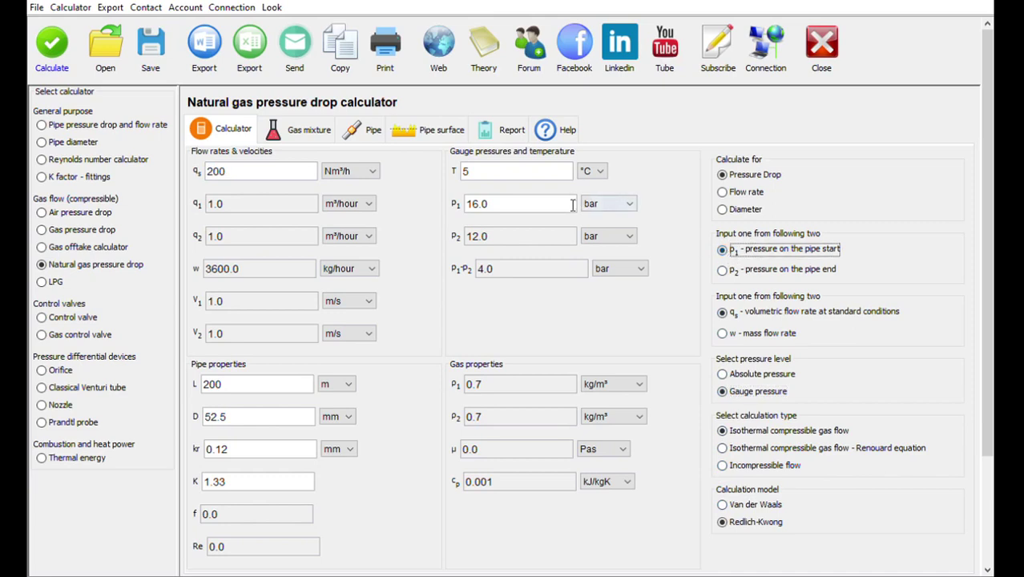
pyautogui.doubleClick(535, 206)
pyautogui.write('2')
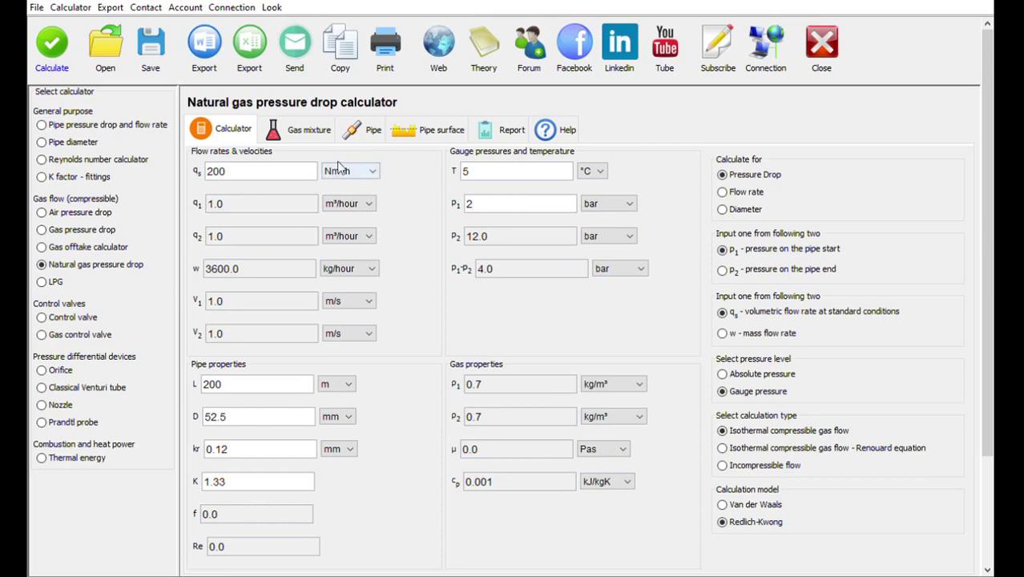
# - Calculate, display the 87.402 mbar pressure drop in mbar, and view the calculation report
pyautogui.click(52, 48)
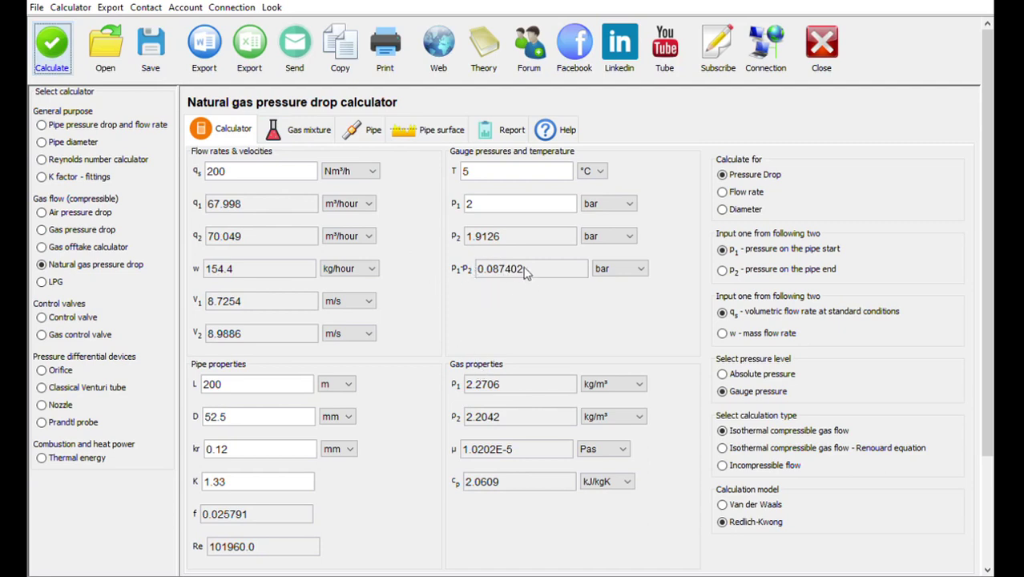
pyautogui.click(612, 273)
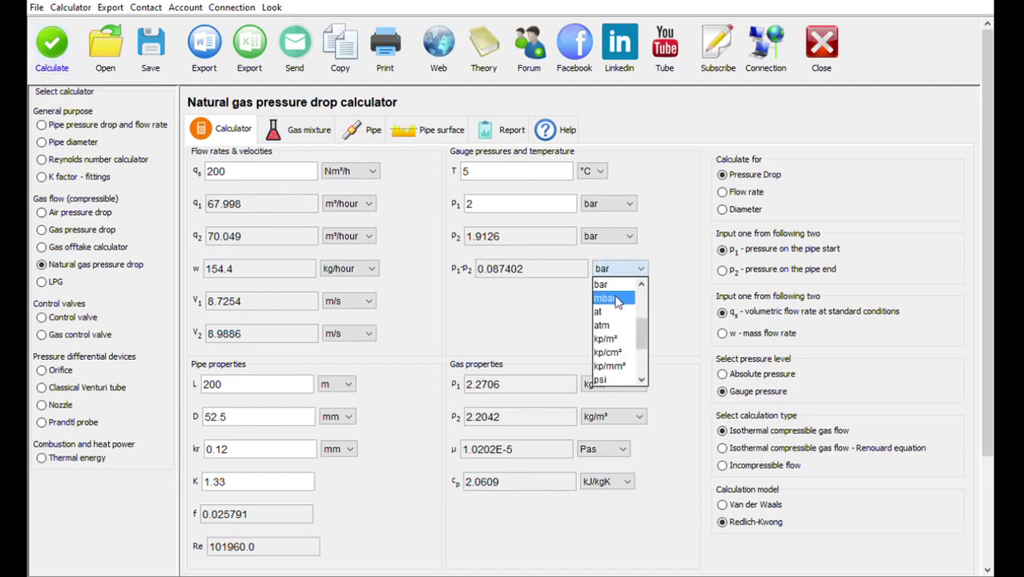
pyautogui.click(608, 295)
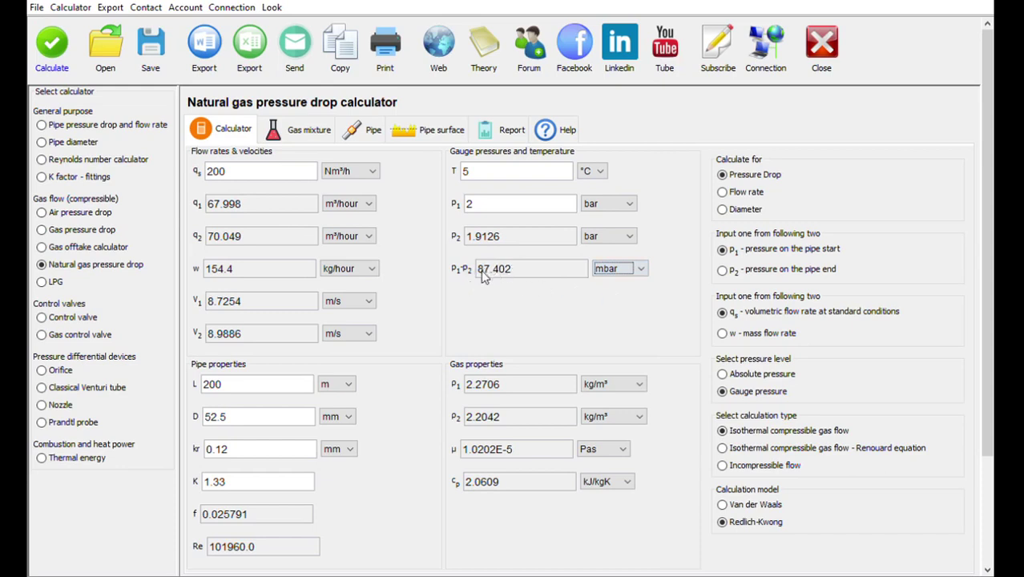
pyautogui.click(512, 135)
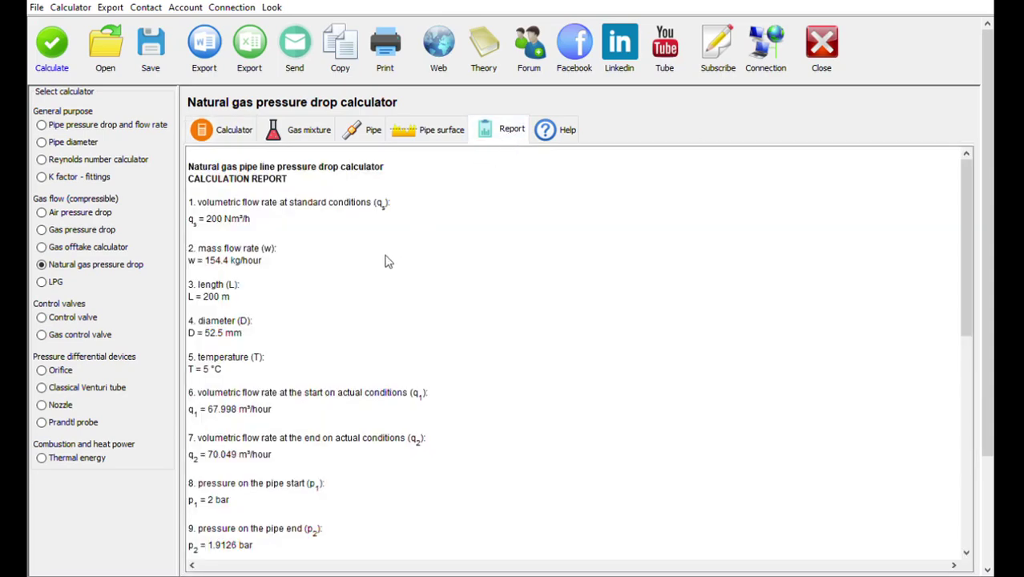